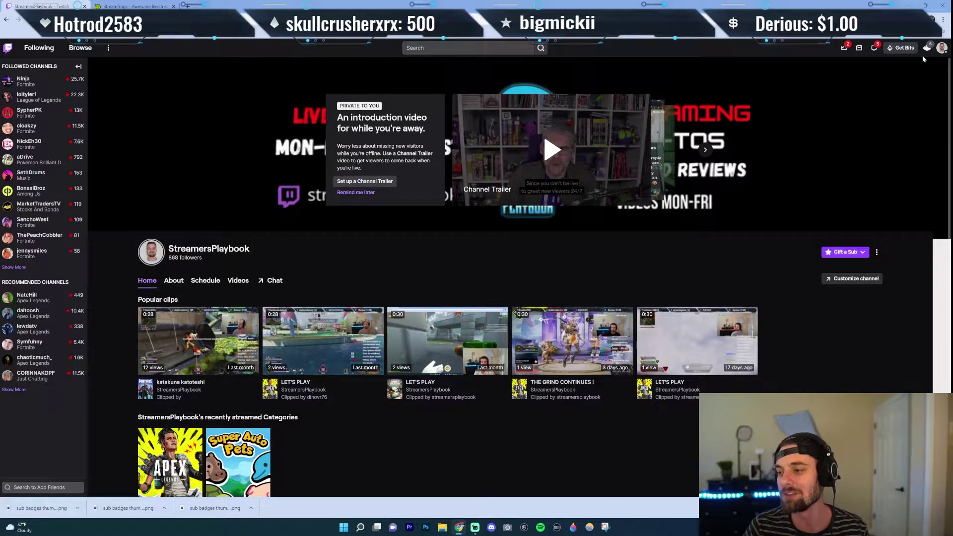
From the account menu, go to Creator Dashboard's Affiliate settings and scroll to Bits & Cheering.
left_click(941, 48)
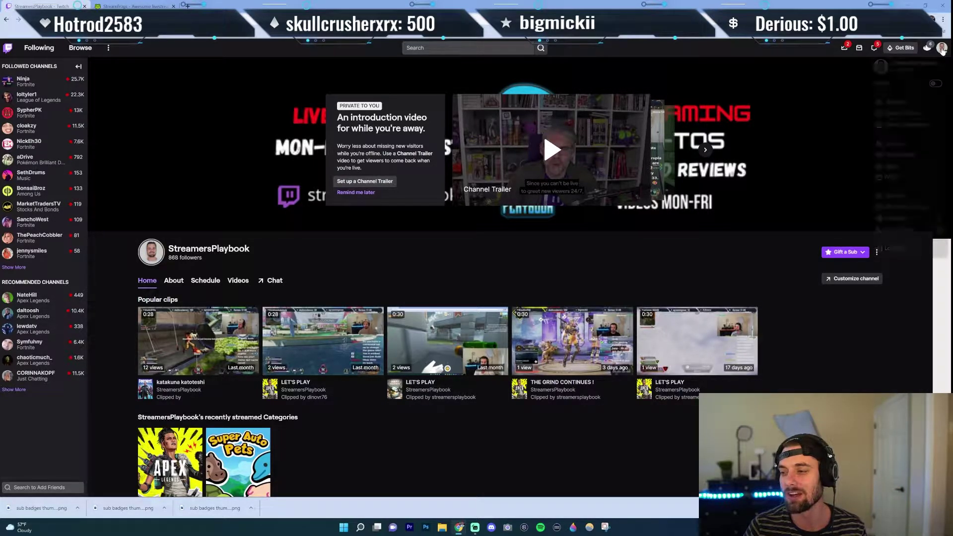
left_click(908, 125)
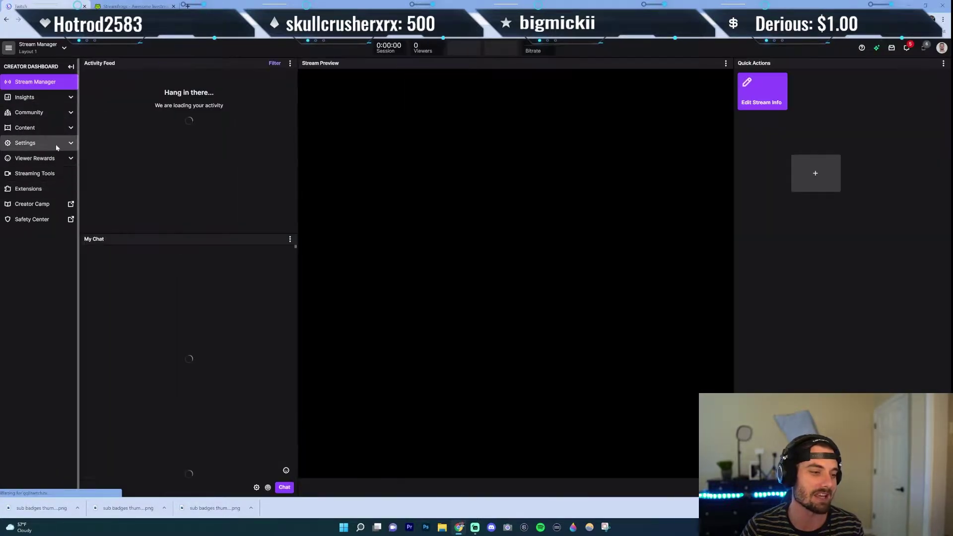
left_click(56, 146)
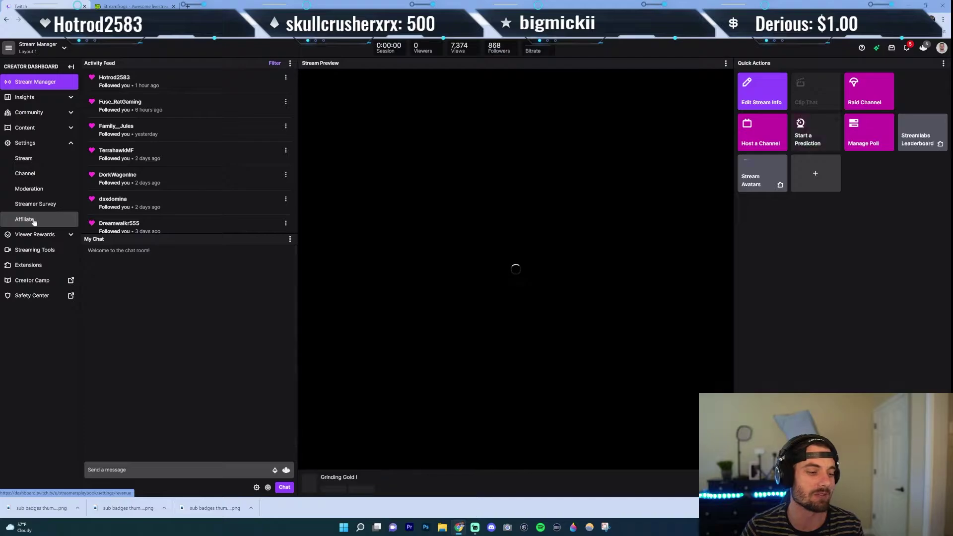
left_click(34, 221)
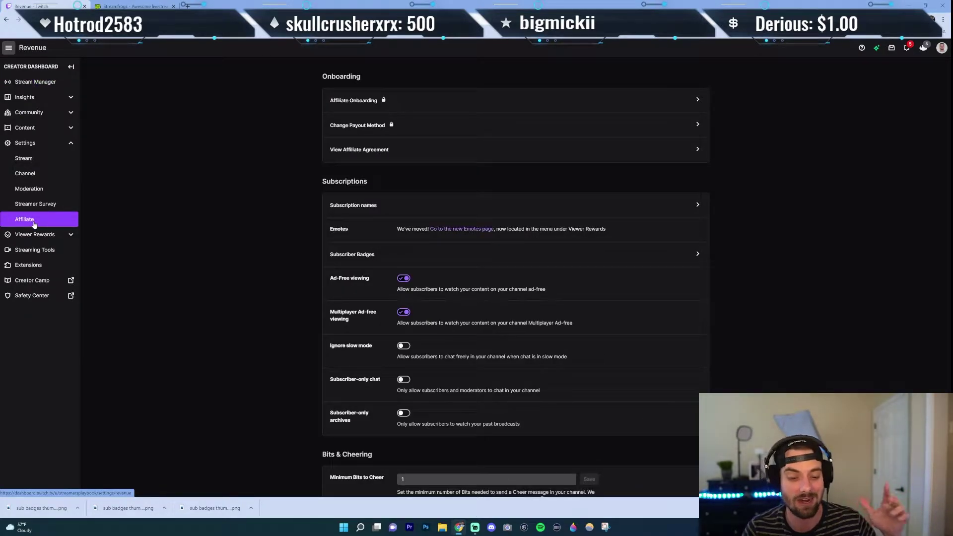
scroll(221, 350, "down", 3)
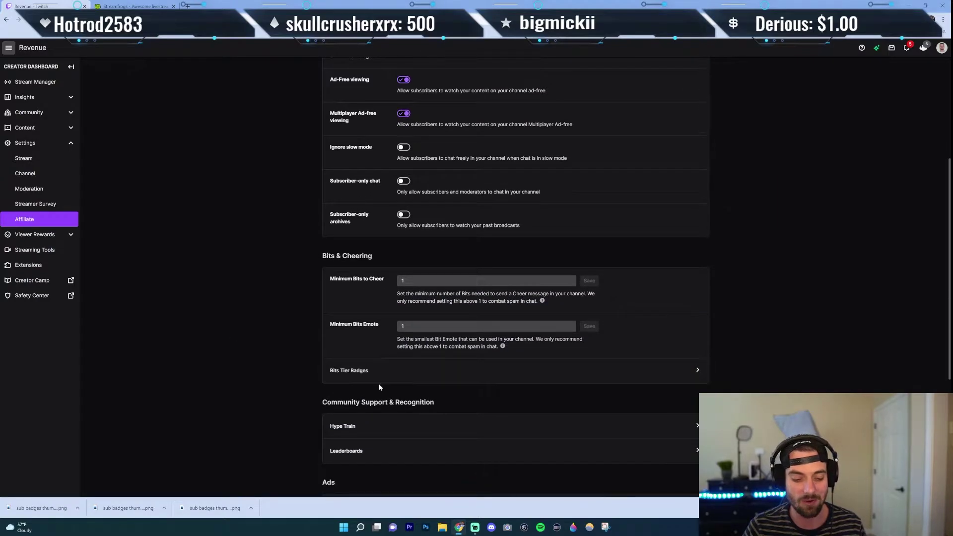
Open the Bits Tier Badges list, edit the 10K Bits badge, and switch to the Streamfrogs tab.
left_click(367, 376)
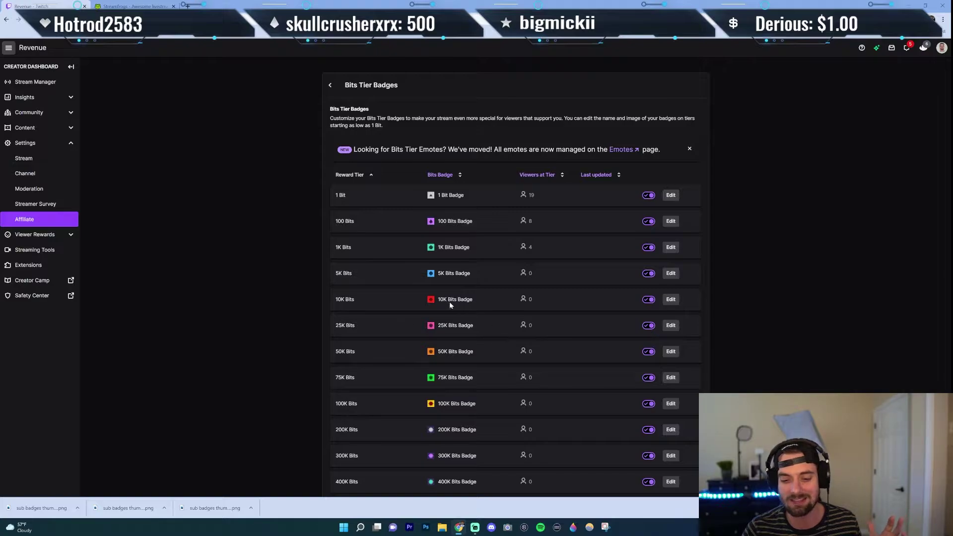
left_click(672, 300)
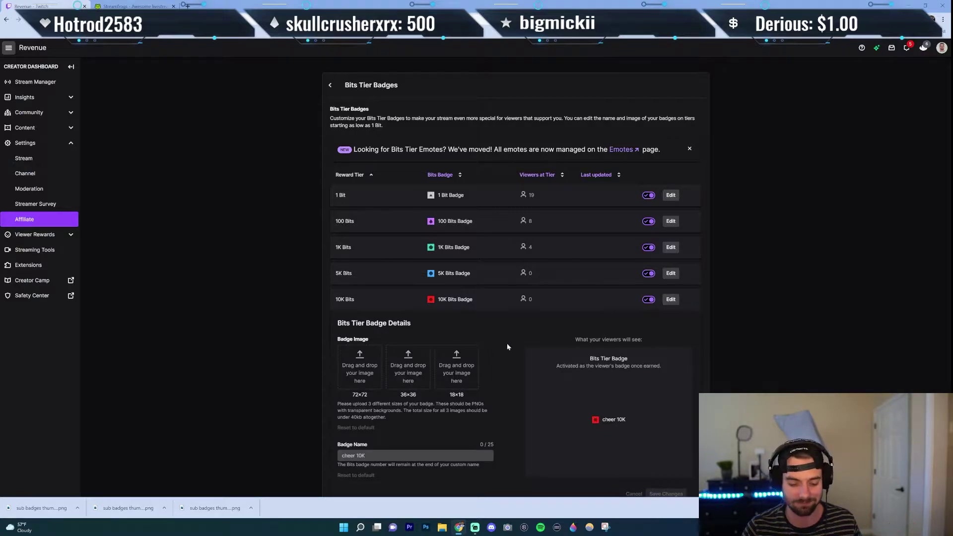
scroll(361, 368, "down", 1)
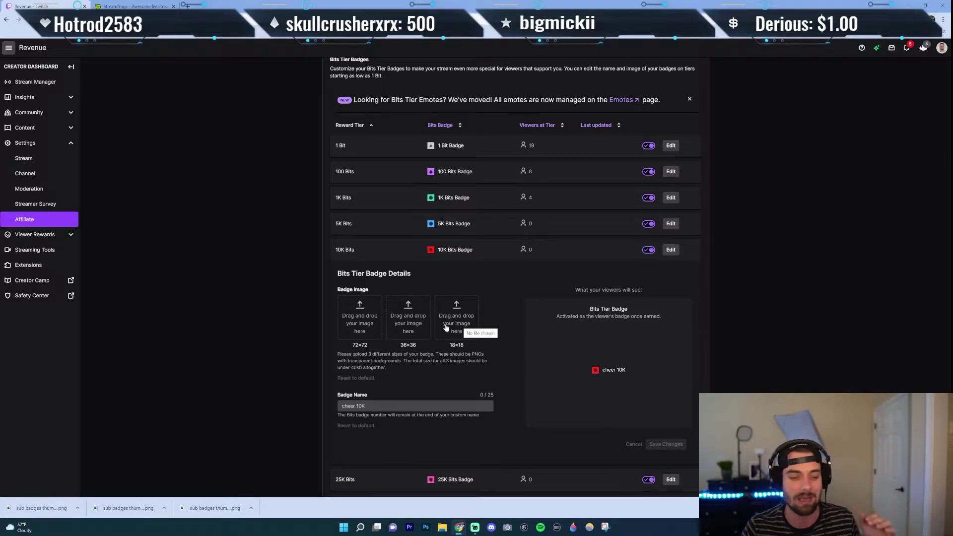
left_click(146, 6)
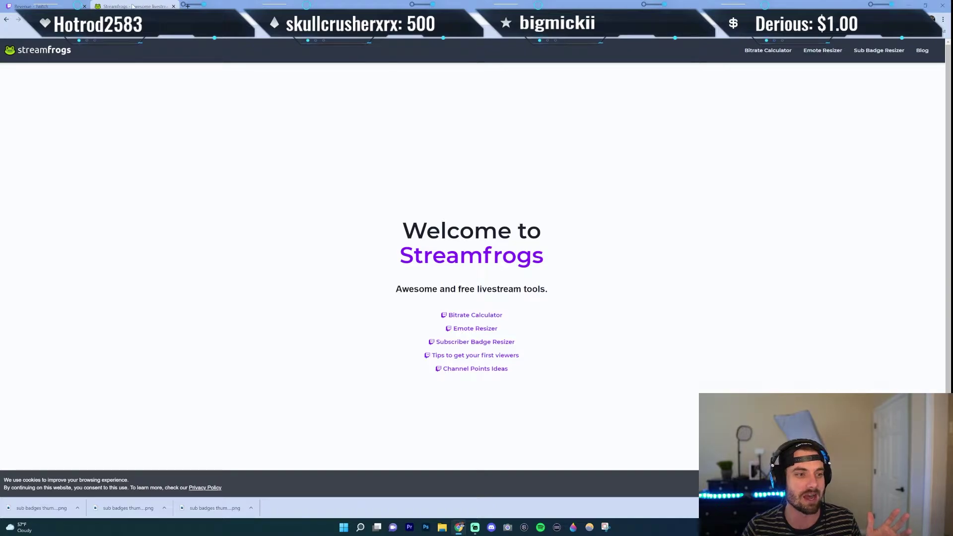
Load the SUBSCRIPTIONS THUMB image into the Subscriber Badge Resizer.
left_click(479, 344)
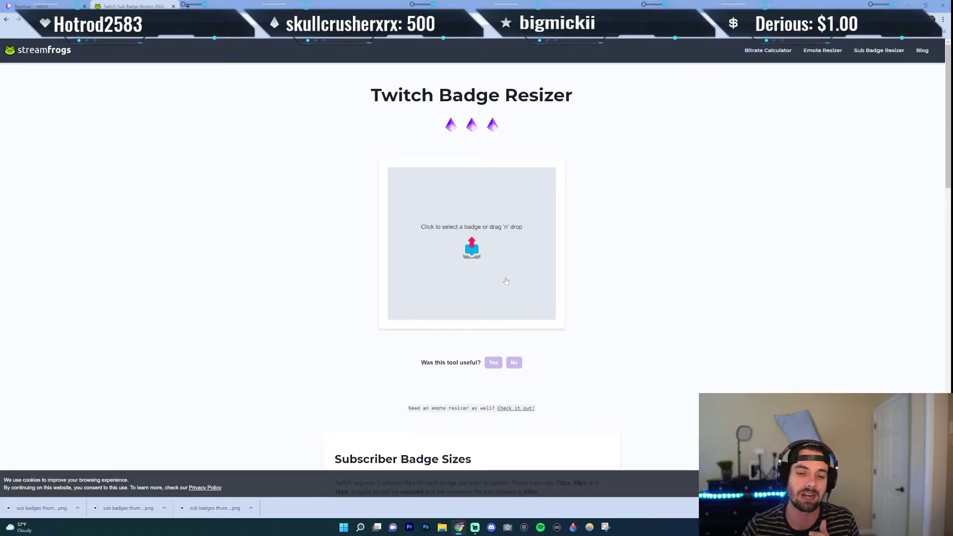
left_click(493, 254)
left_click(136, 131)
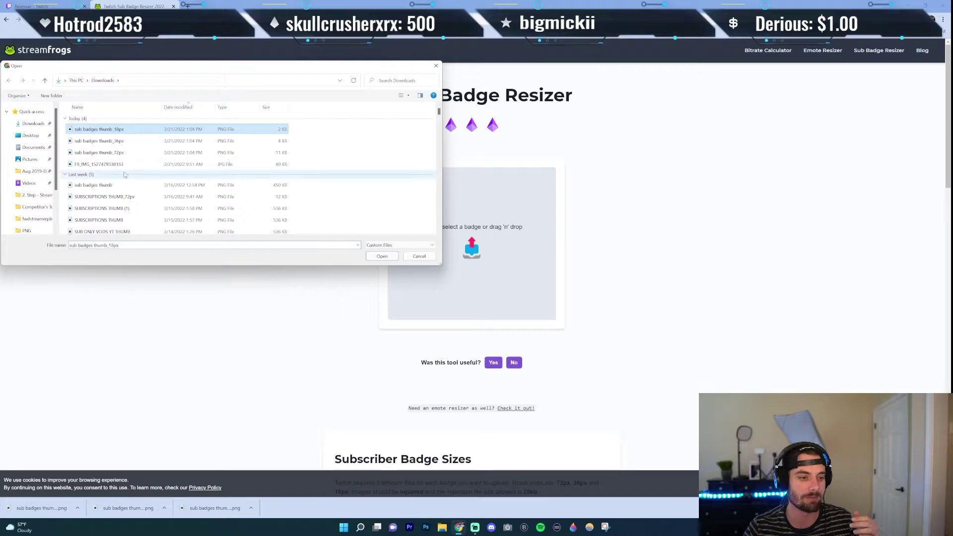
left_click(119, 198)
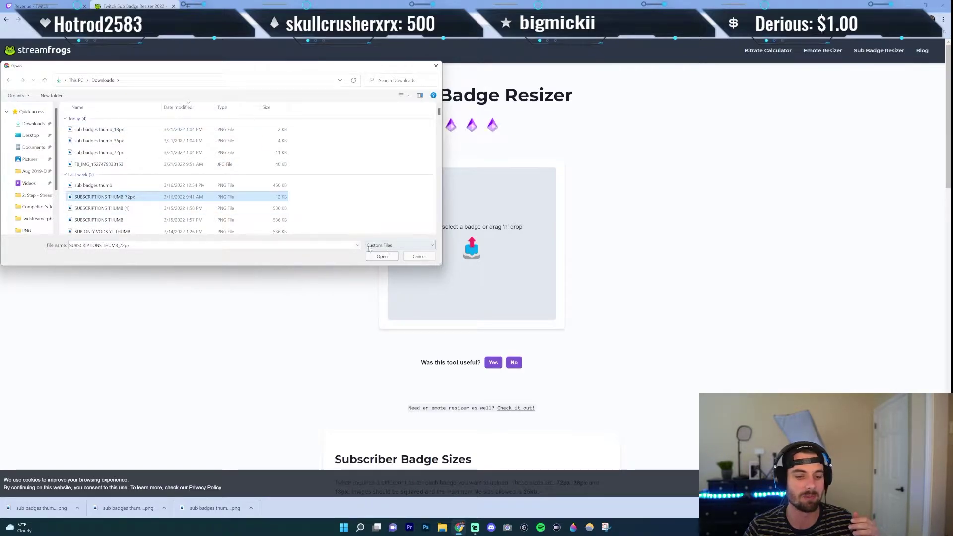
left_click(109, 220)
left_click(382, 256)
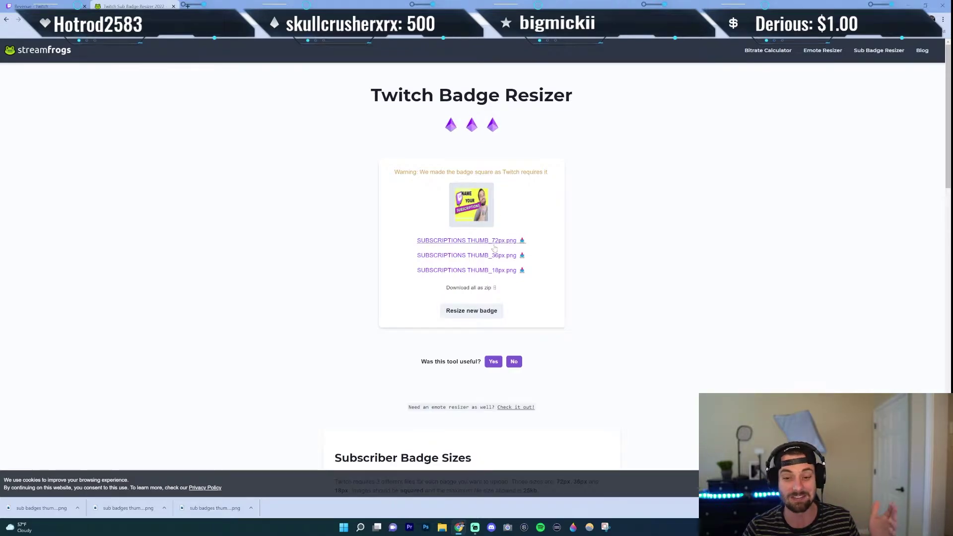
Download the 72px, 36px and 18px badge files and return to the Twitch badge editor.
left_click(493, 256)
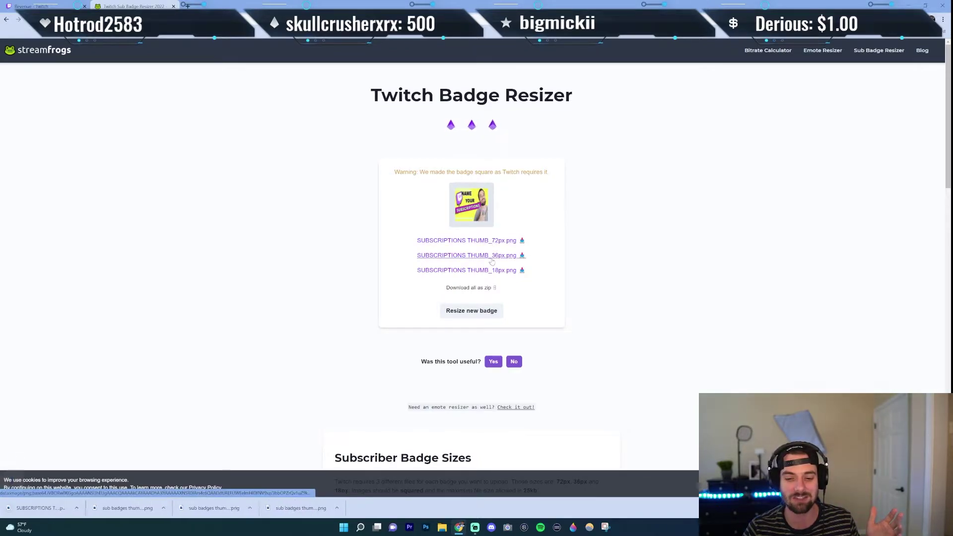
left_click(467, 270)
left_click(466, 240)
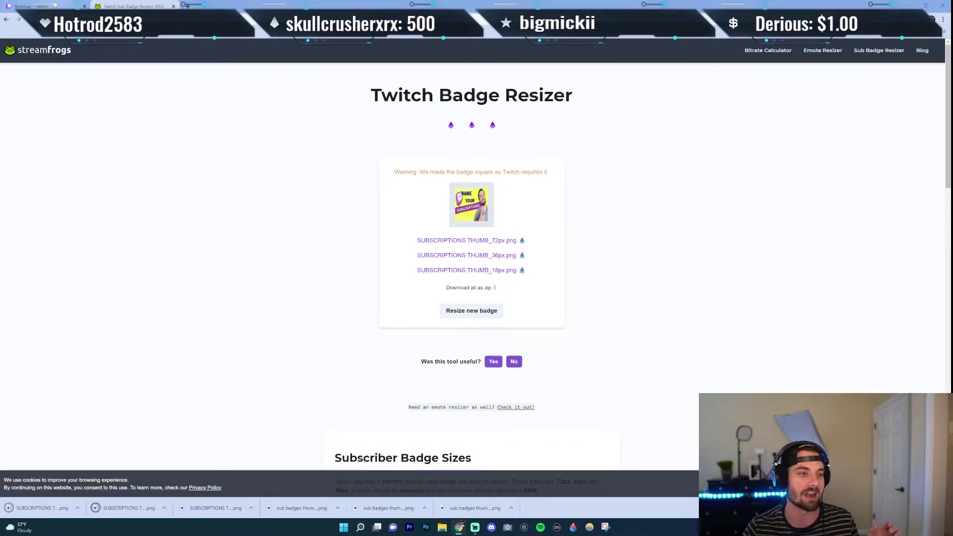
key("ctrl+shift+Tab")
Upload SUBSCRIPTIONS THUMB_72px, _36px and _18px into the matching badge slots and save.
left_click(365, 327)
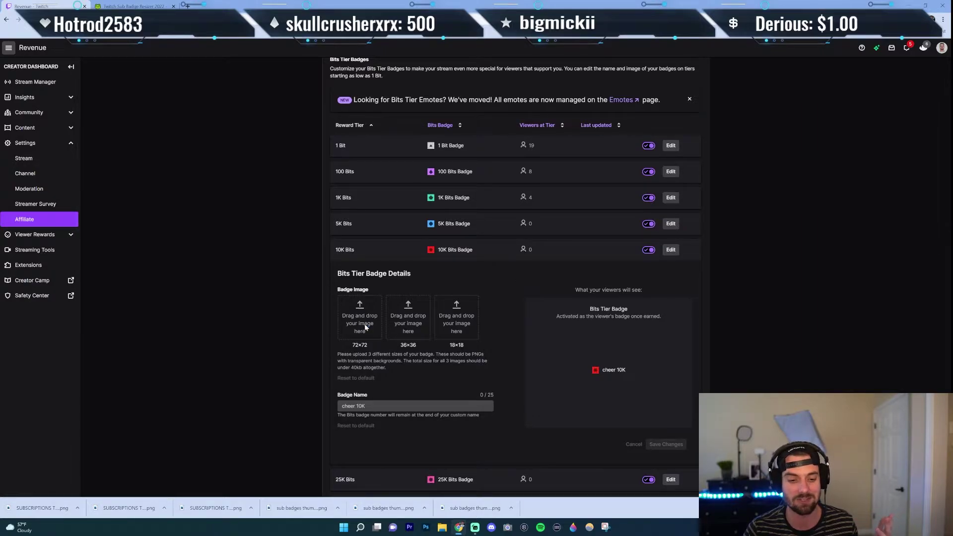
left_click(114, 152)
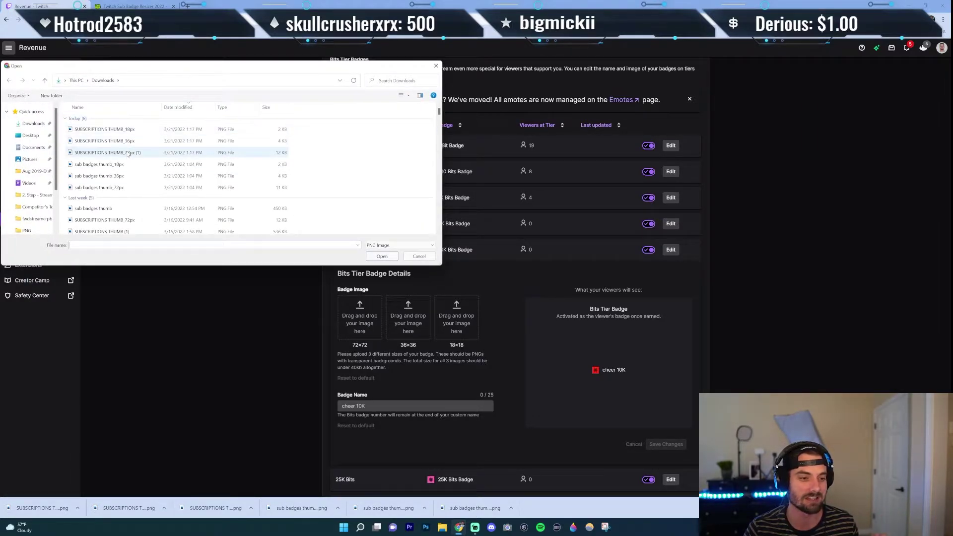
left_click(382, 256)
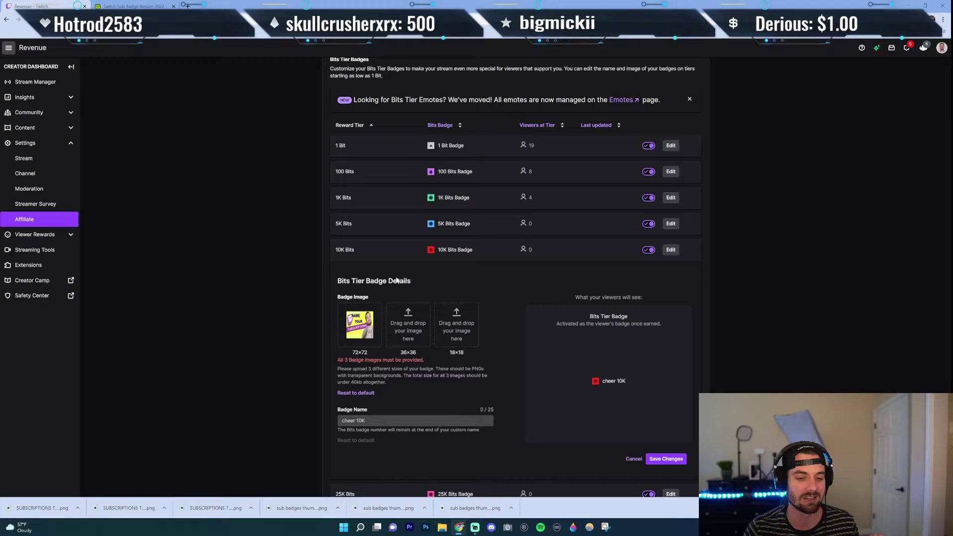
left_click(408, 323)
left_click(125, 142)
left_click(382, 256)
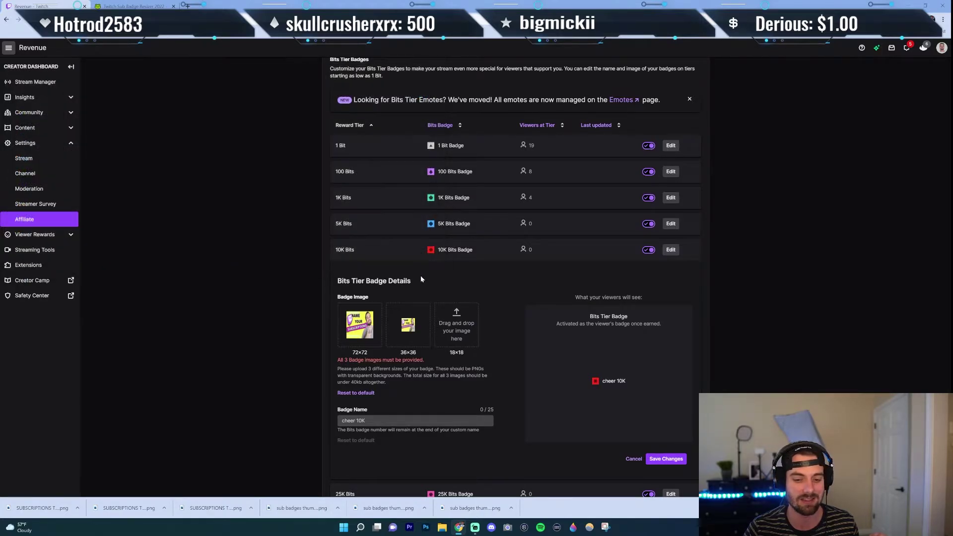
left_click(456, 322)
left_click(104, 129)
left_click(381, 256)
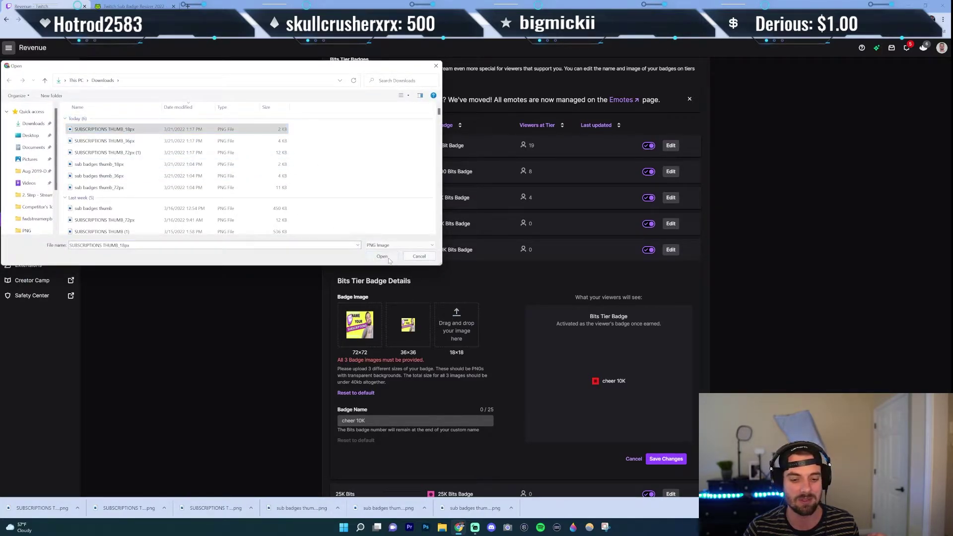
left_click(666, 452)
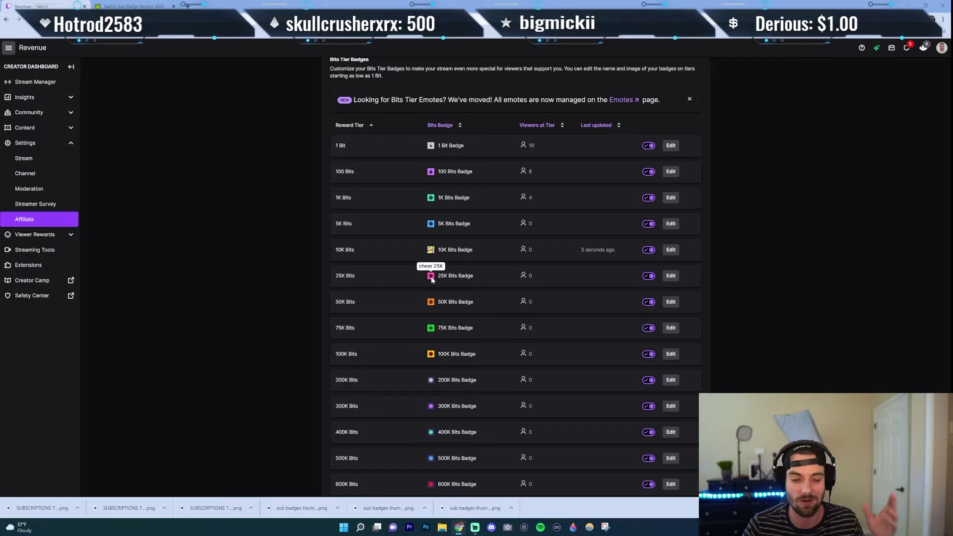
scroll(438, 416, "down", 3)
scroll(439, 464, "down", 5)
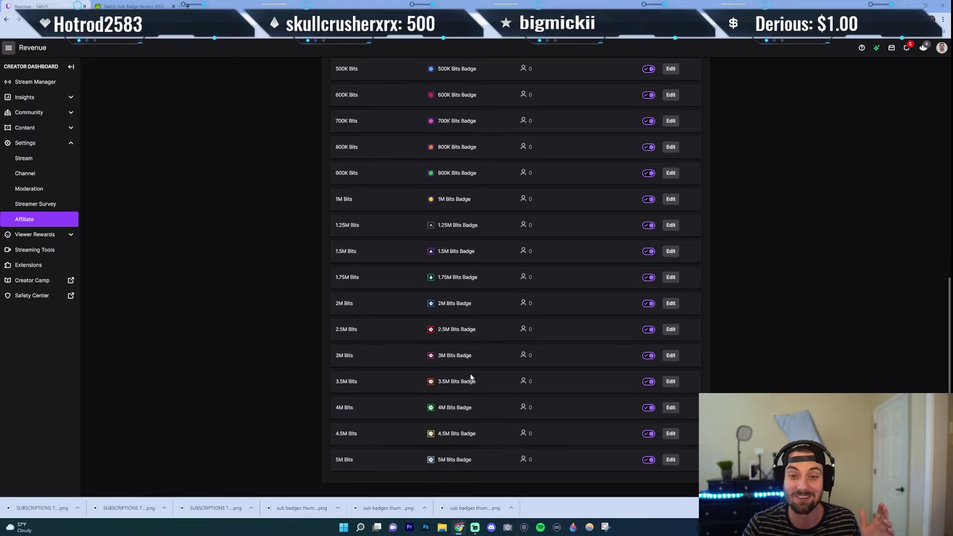
scroll(471, 377, "up", 9)
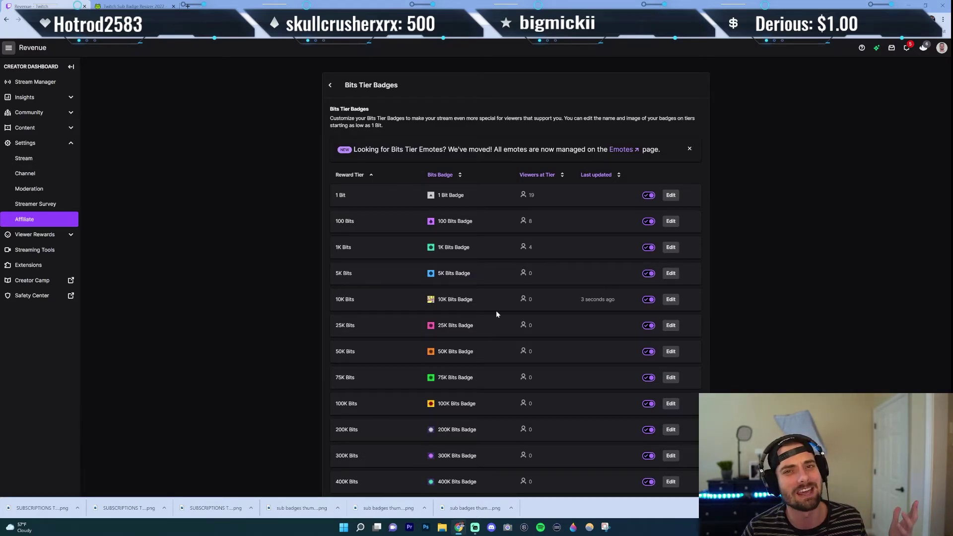
scroll(496, 310, "down", 2)
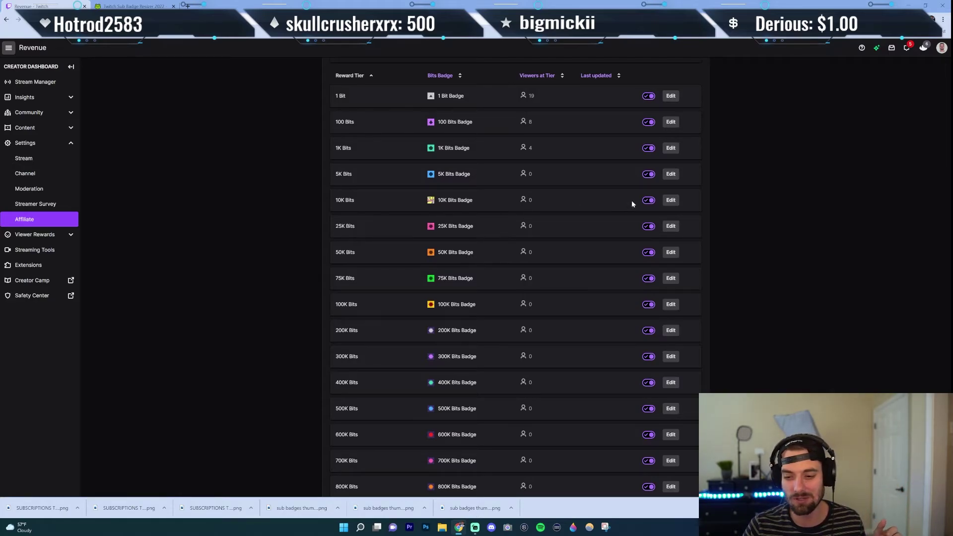
Reopen the 10K Bits badge details and save them unchanged.
left_click(670, 200)
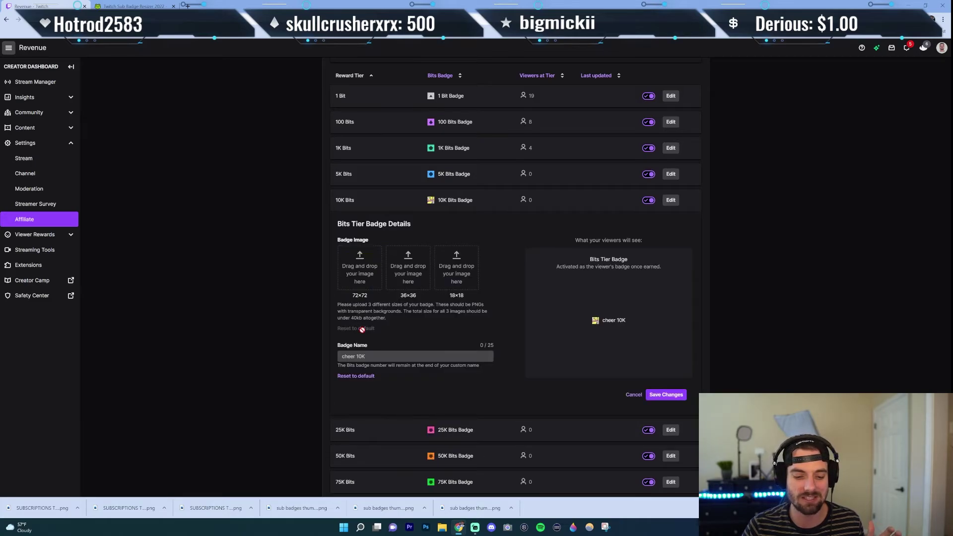
left_click(662, 395)
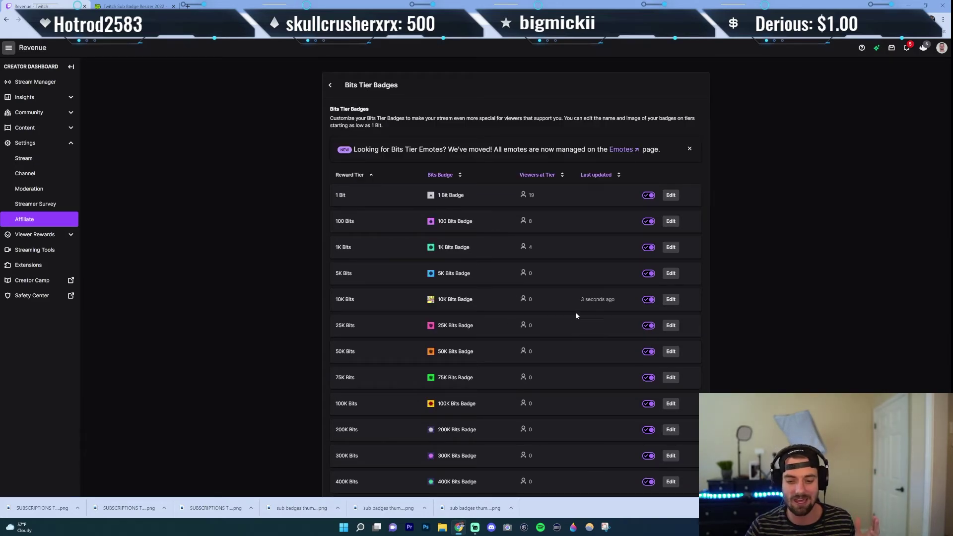
left_click(649, 301)
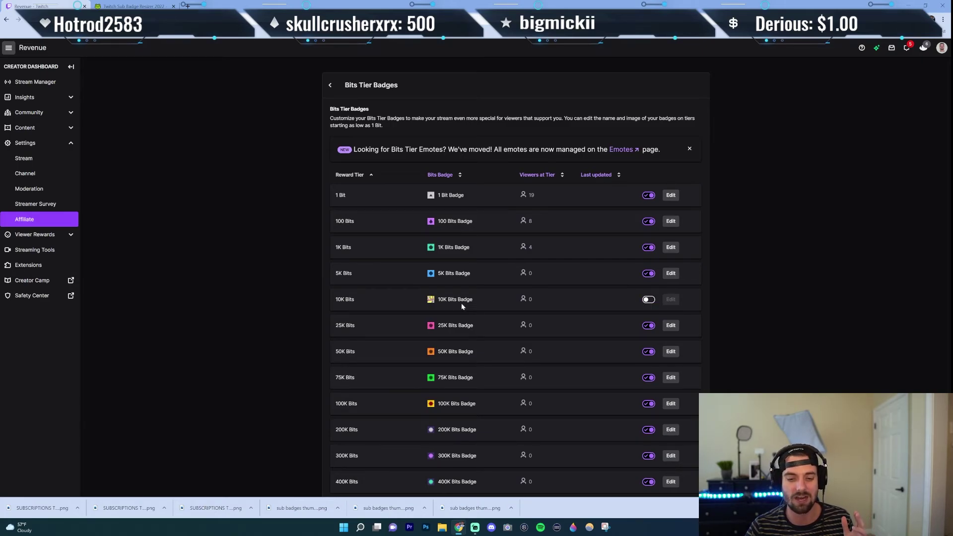
left_click(648, 300)
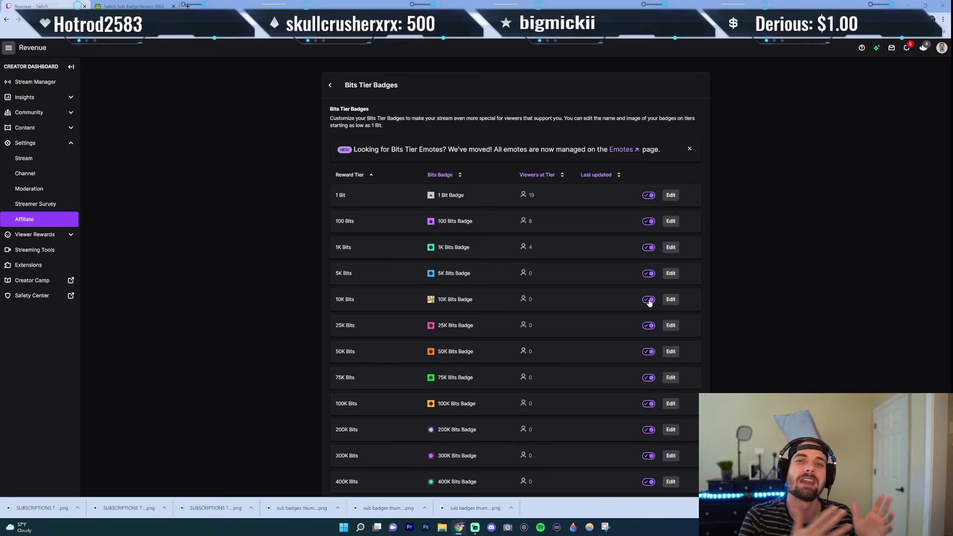